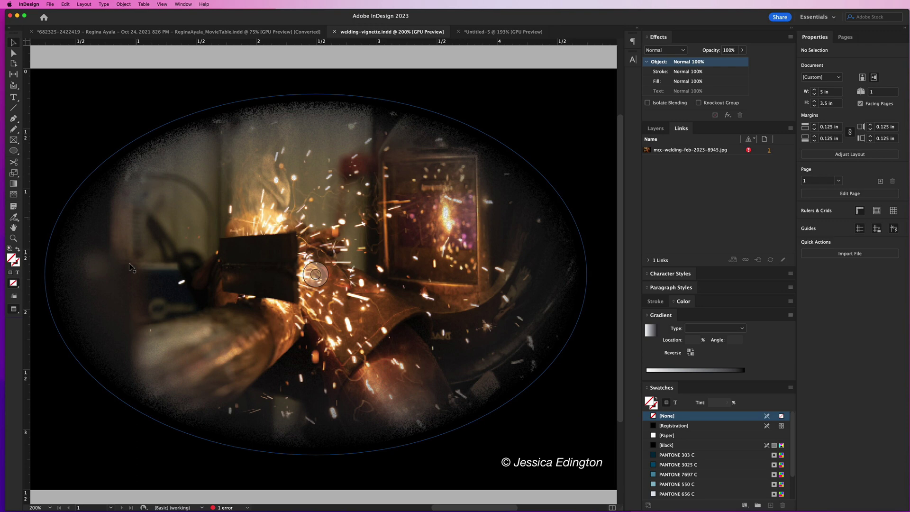
# - In the untitled document, draw a rectangle covering the whole 5 × 3.5 in page and fill it [Black]
pyautogui.click(489, 32)
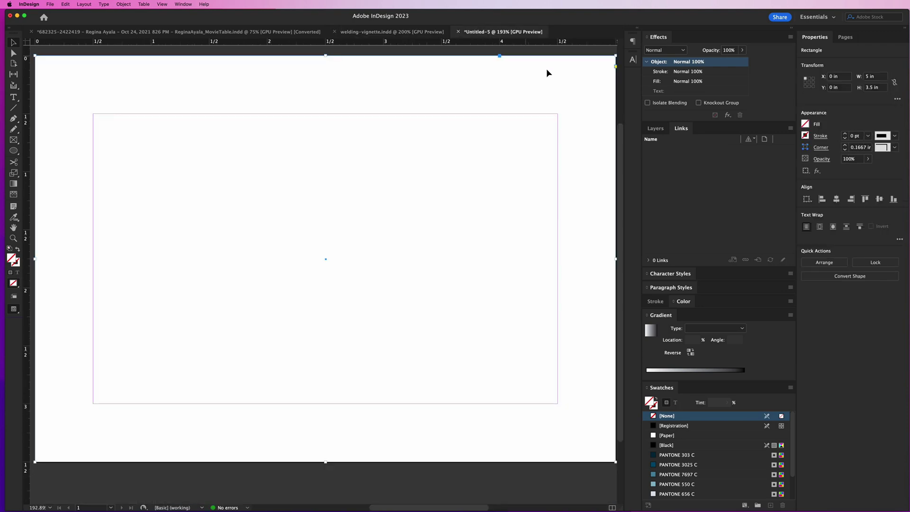
pyautogui.click(596, 106)
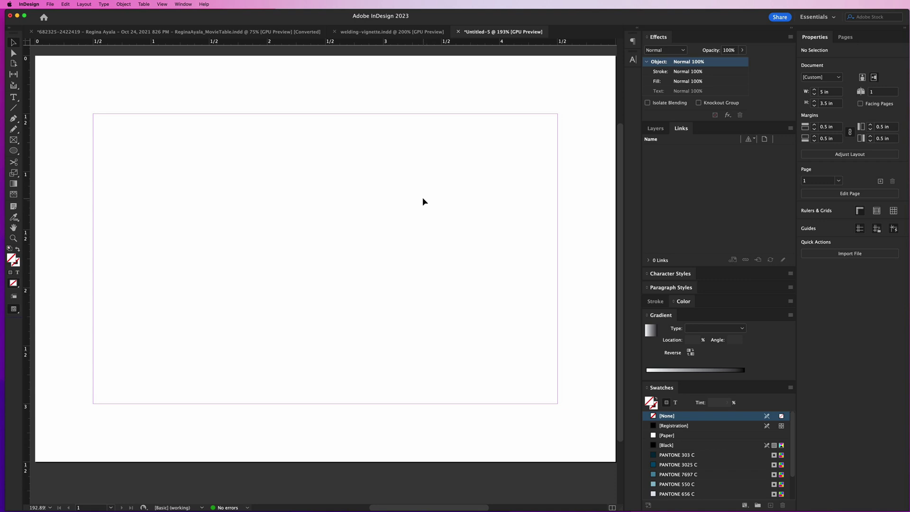
pyautogui.click(15, 150)
pyautogui.click(43, 161)
pyautogui.moveTo(38, 60); pyautogui.dragTo(616, 464)
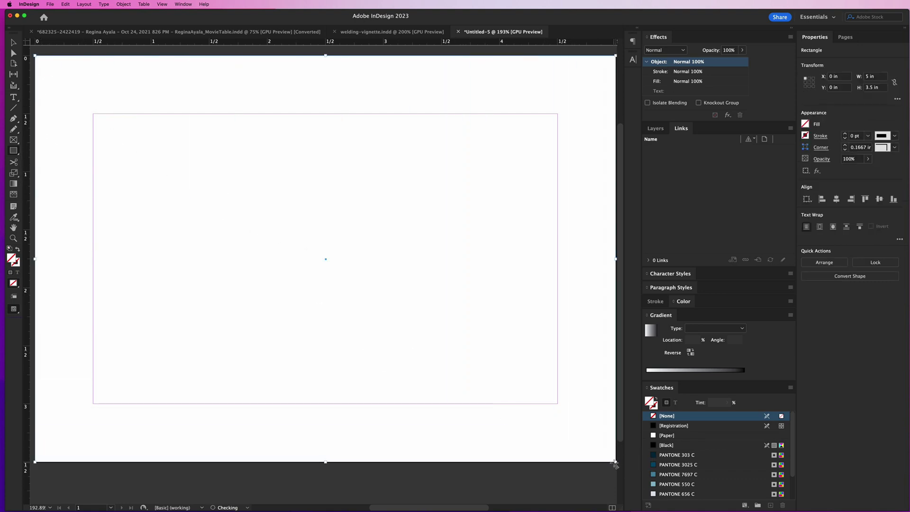
pyautogui.click(666, 447)
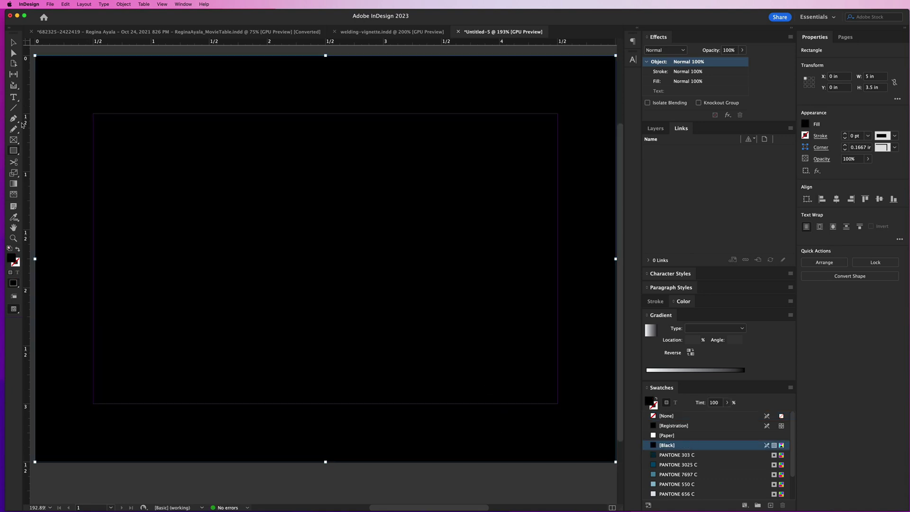
# - Draw an unfilled ellipse across the black page, sized to about 4.54 × 2.97 in
pyautogui.click(15, 153)
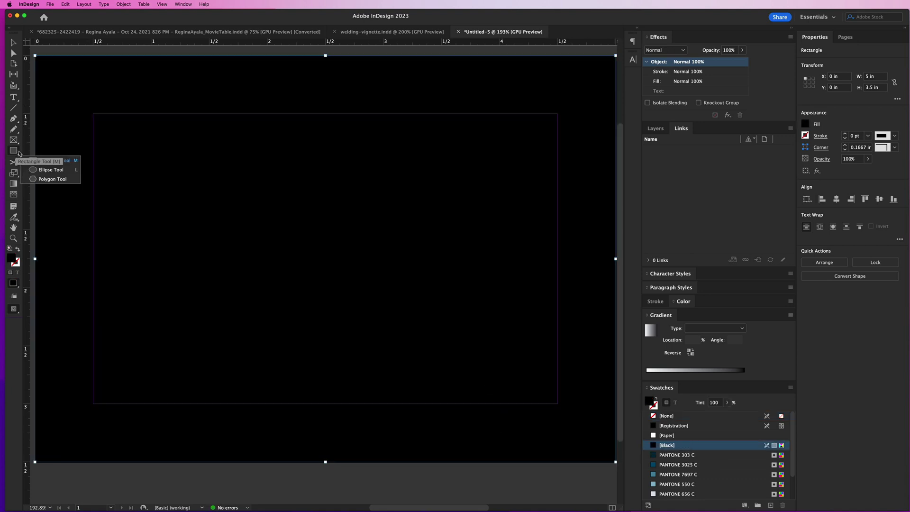
pyautogui.click(42, 170)
pyautogui.moveTo(61, 112)
pyautogui.mouseDown()
pyautogui.moveTo(533, 389)
pyautogui.moveTo(583, 429)
pyautogui.moveTo(580, 417)
pyautogui.mouseUp()
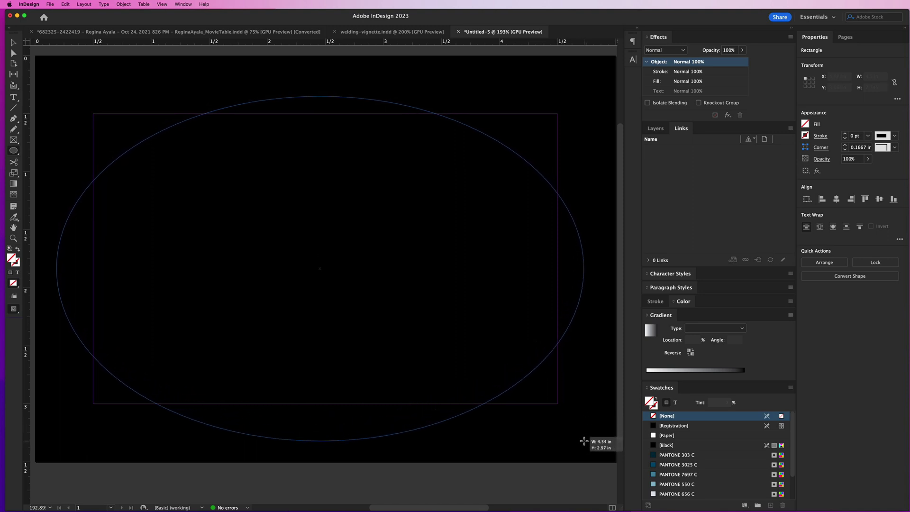
pyautogui.moveTo(581, 417); pyautogui.dragTo(582, 433)
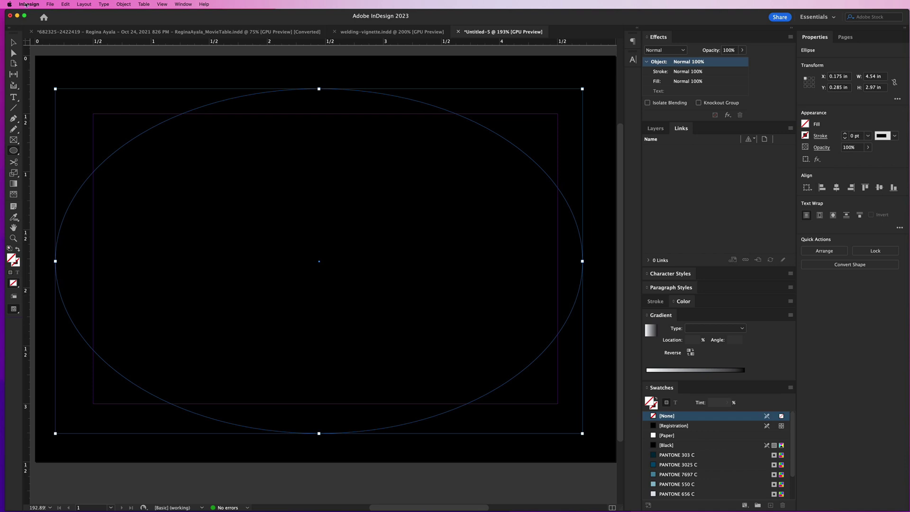
# - Start placing an image and browse the backup drive to the 2023 folder
pyautogui.click(49, 5)
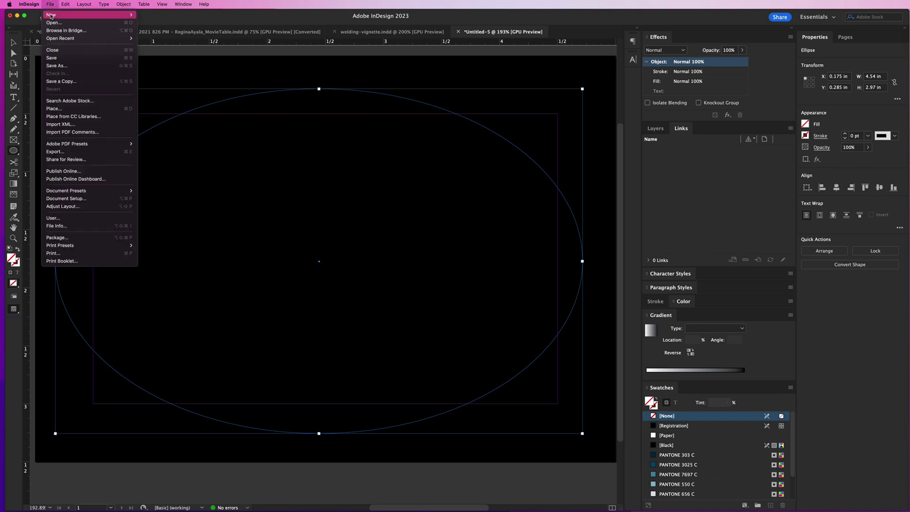
pyautogui.click(63, 109)
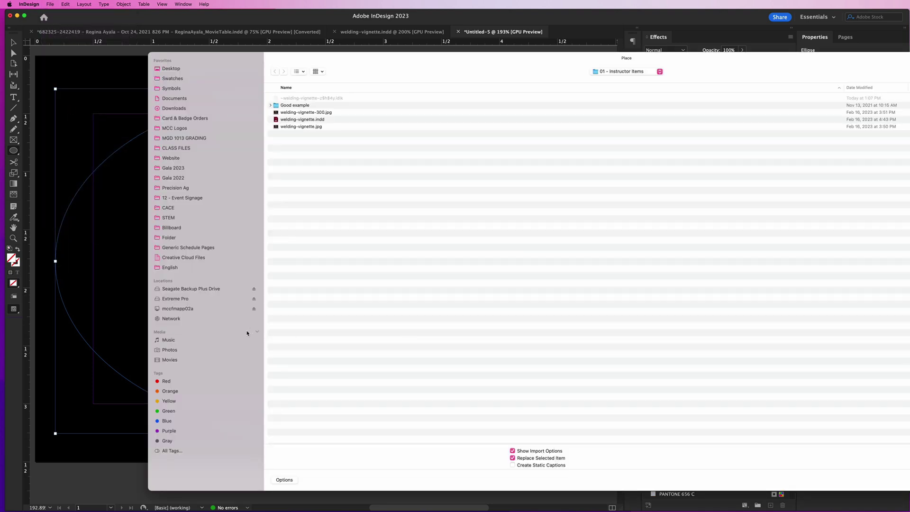
pyautogui.click(191, 290)
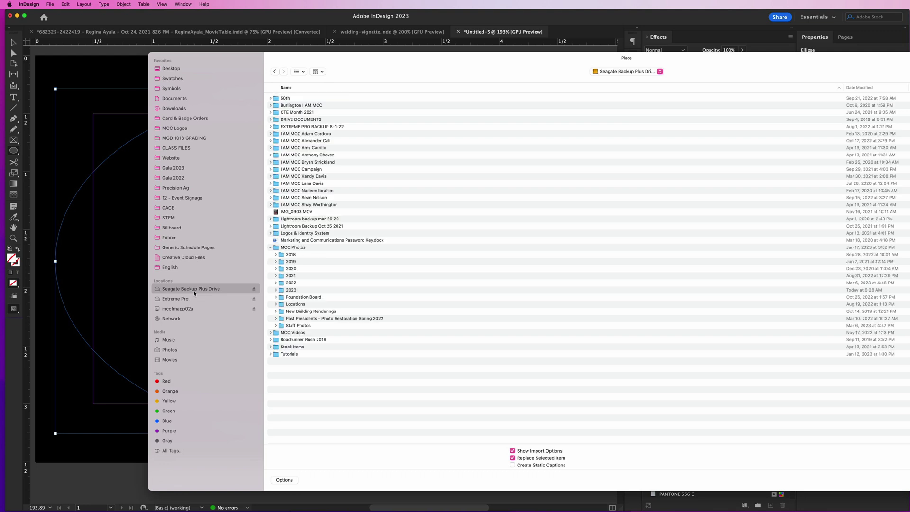
pyautogui.doubleClick(283, 290)
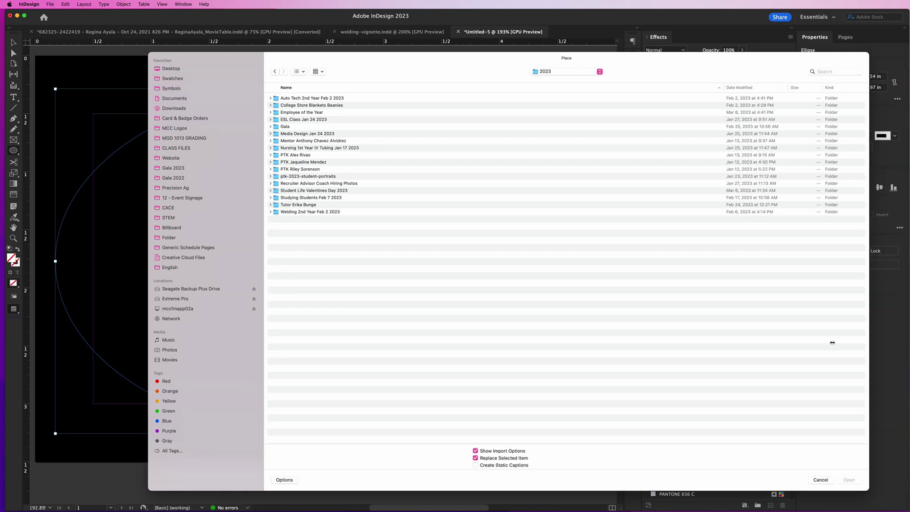
pyautogui.moveTo(909, 346); pyautogui.dragTo(762, 346)
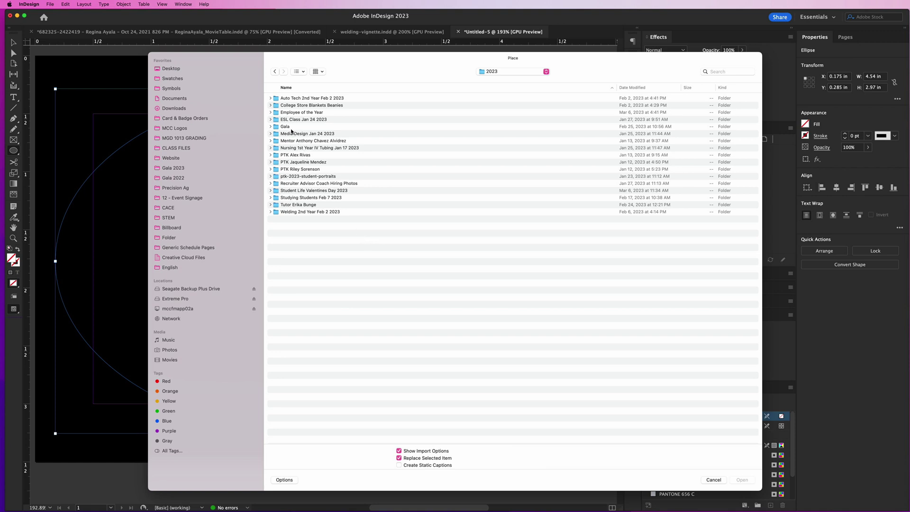
# - Choose mcc-welding-feb-2023-8945.jpg from Welding 2nd Year Feb 2 2023 > edited-print
pyautogui.doubleClick(288, 212)
pyautogui.click(296, 113)
pyautogui.doubleClick(296, 112)
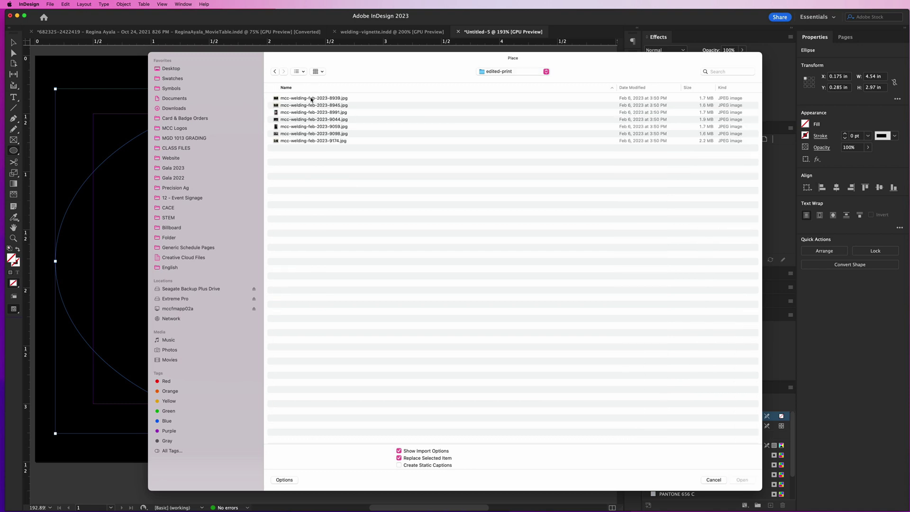
pyautogui.click(313, 99)
pyautogui.click(299, 71)
pyautogui.click(307, 118)
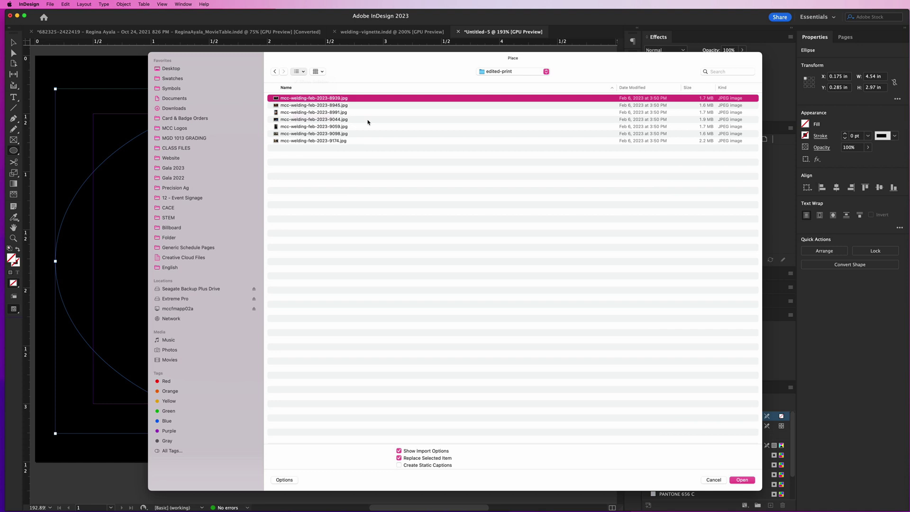
pyautogui.click(588, 97)
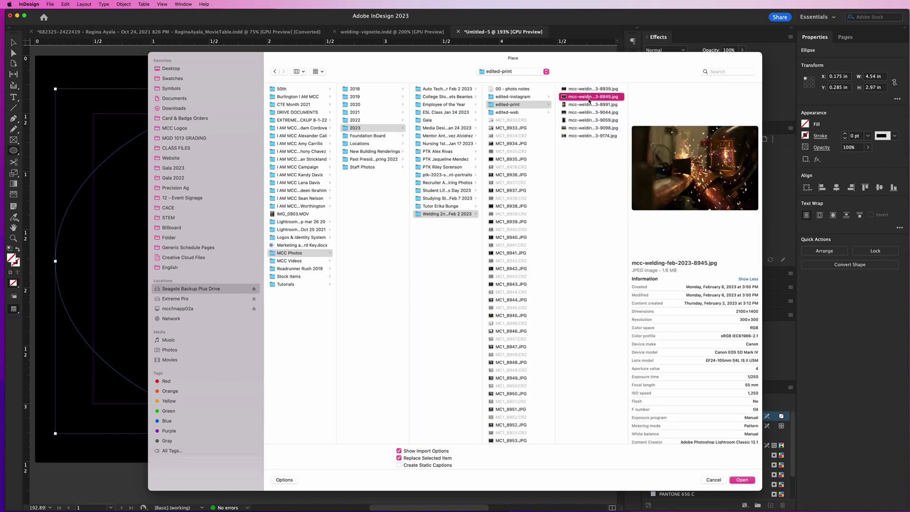
pyautogui.click(743, 480)
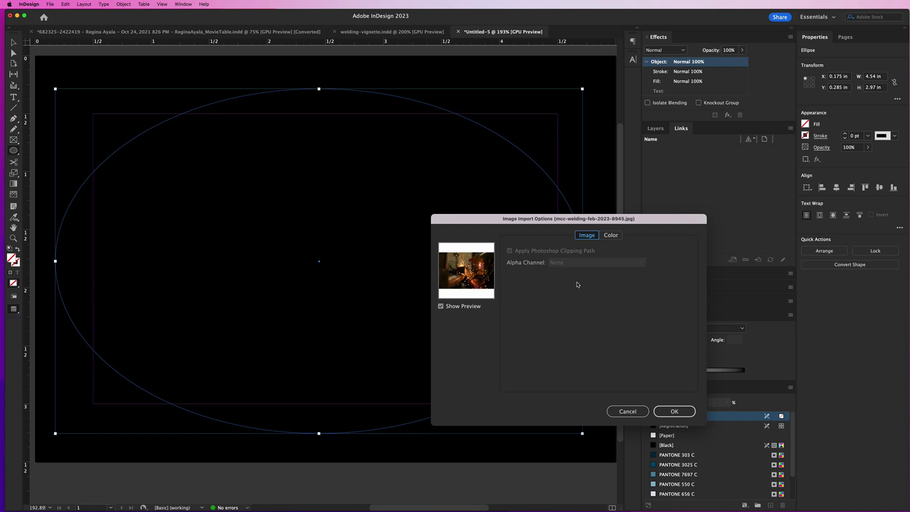
# - Confirm the photo import and fit the welding photo to fill the ellipse proportionally
pyautogui.click(674, 411)
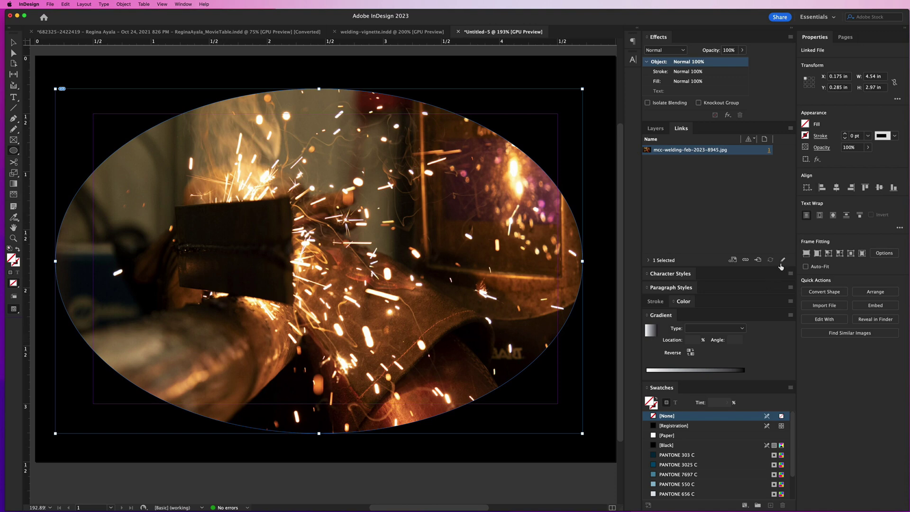
pyautogui.click(807, 253)
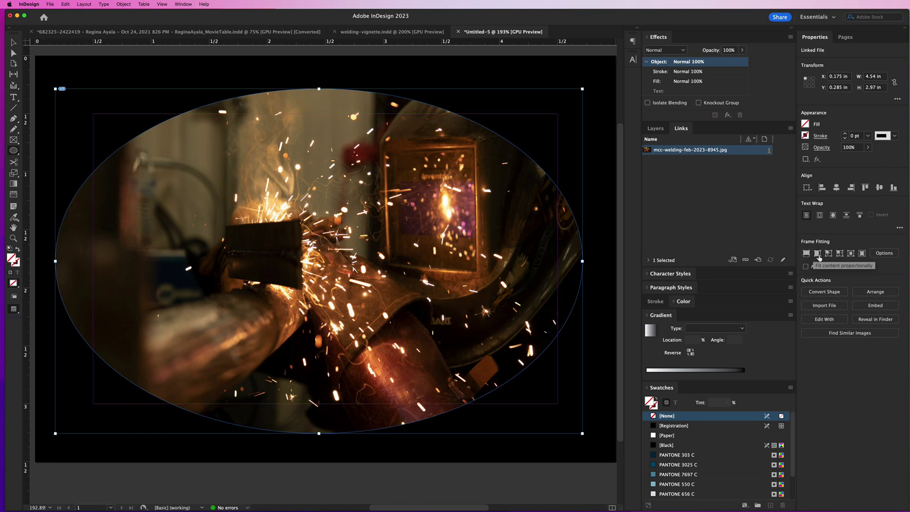
pyautogui.click(819, 254)
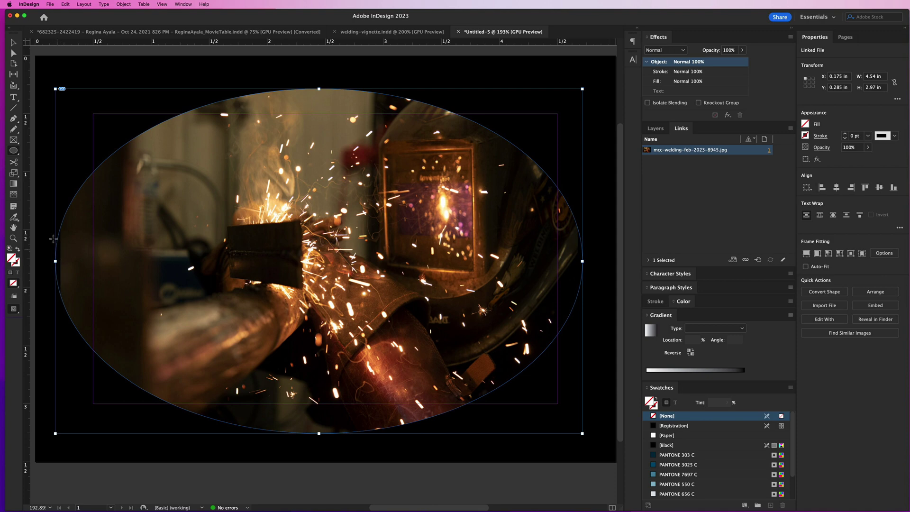
pyautogui.click(806, 254)
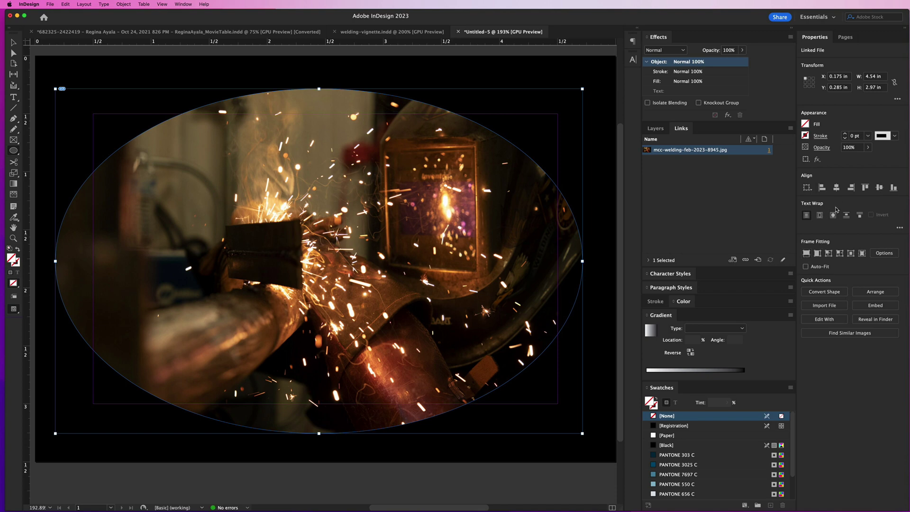
# - Add a Basic Feather effect with 0.75 in feather width and 10% choke
pyautogui.click(818, 161)
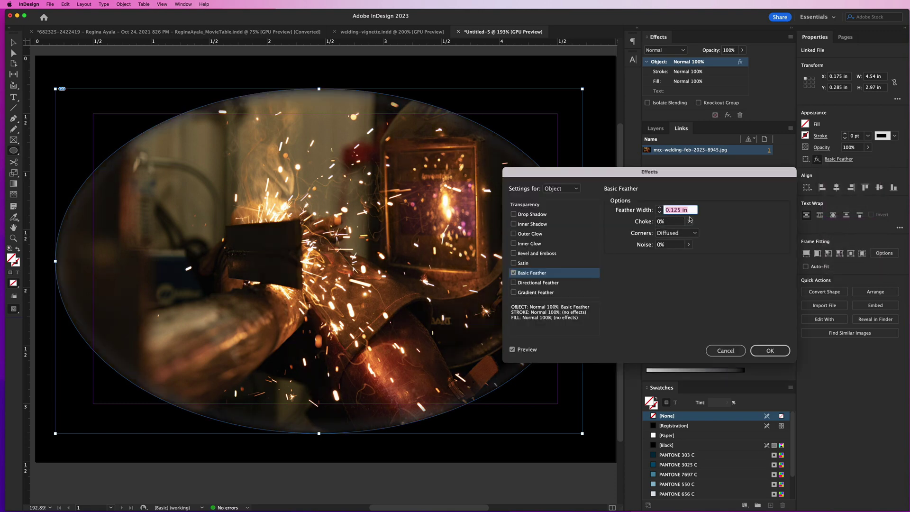
pyautogui.write('0.75')
pyautogui.press('Tab')
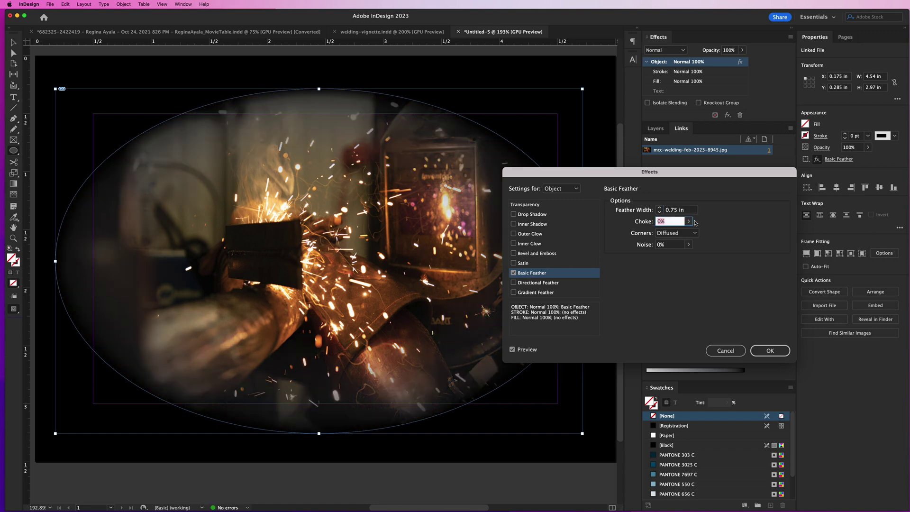
pyautogui.write('10')
pyautogui.press('Tab')
pyautogui.write('10')
pyautogui.press('Tab')
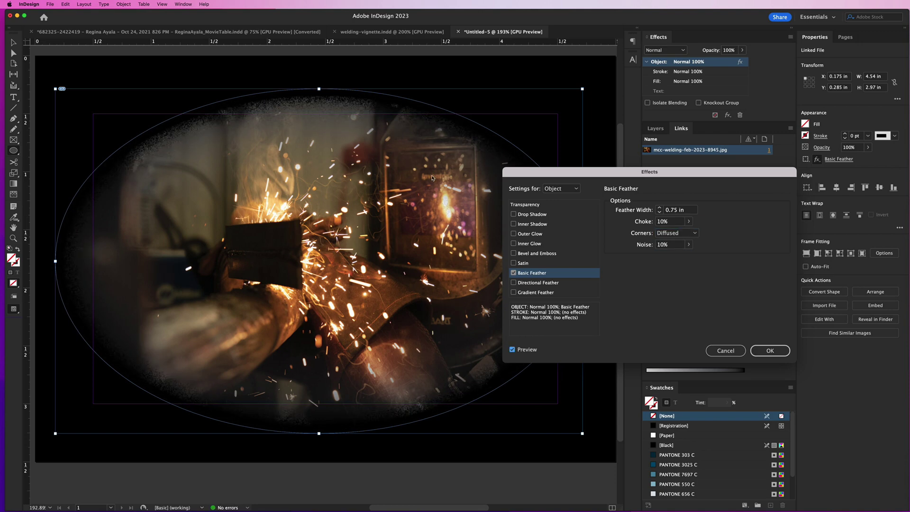
# - Set the feather noise to 10% and apply the Basic Feather effect
pyautogui.moveTo(680, 245); pyautogui.dragTo(636, 243)
pyautogui.write('0')
pyautogui.press('Tab')
pyautogui.click(666, 244)
pyautogui.write('10')
pyautogui.press('Tab')
pyautogui.click(769, 353)
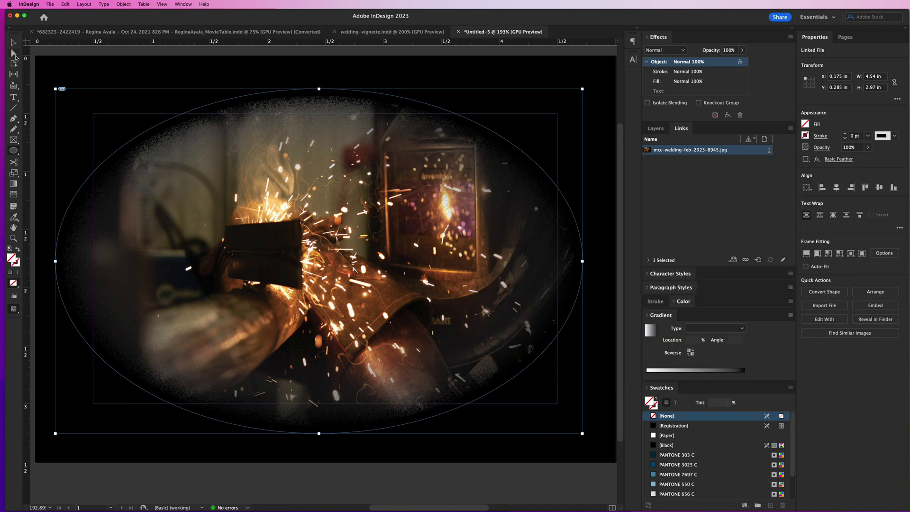
# - Deselect the photo and view the finished page in Preview mode
pyautogui.click(14, 44)
pyautogui.click(132, 61)
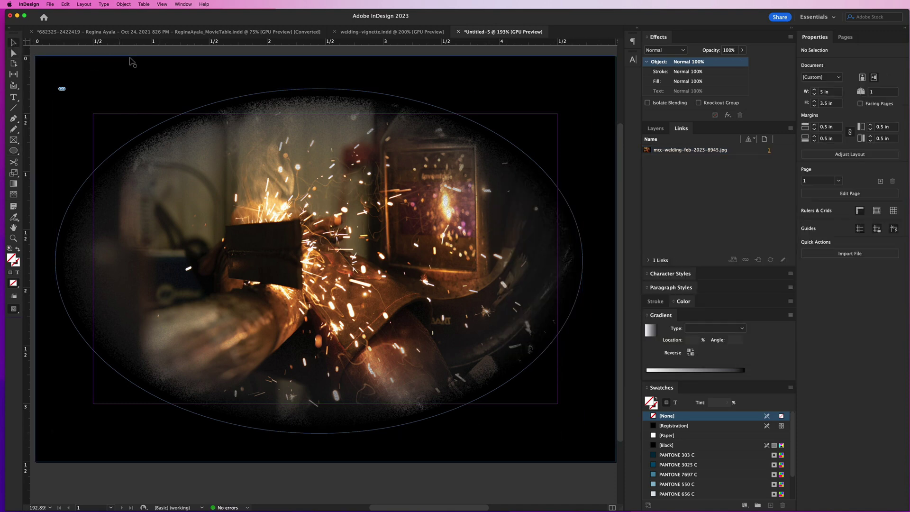
pyautogui.press('w')
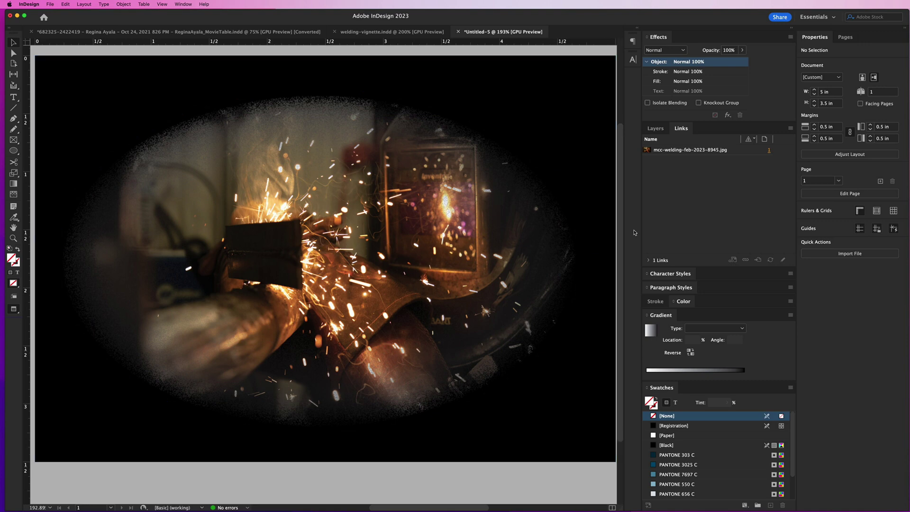